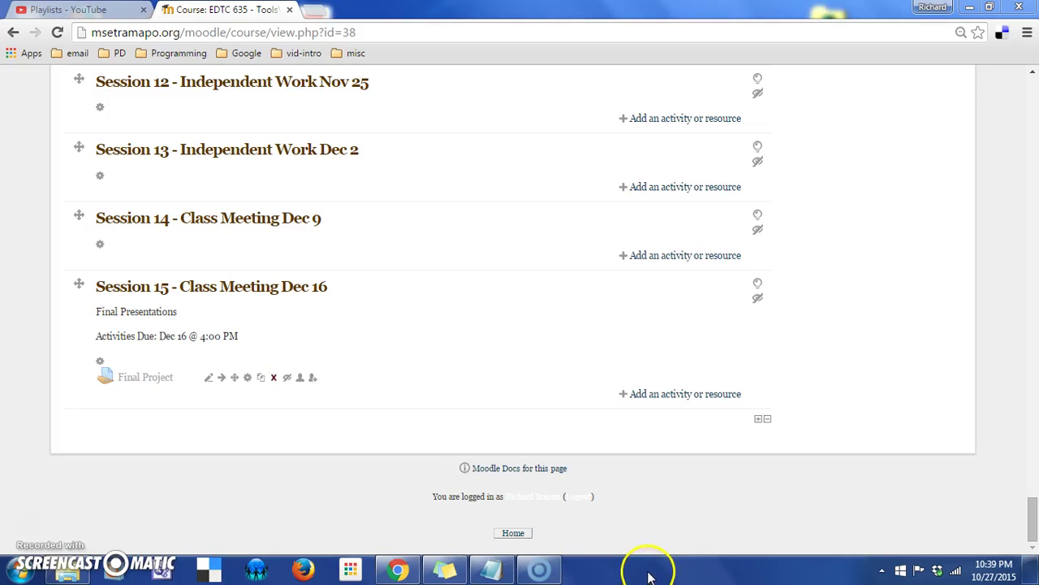
# Add a wiki named "About Educational Videos" to Session 12, displaying its description, in Collaborative wiki mode with first page name "Educational Videos".
pyautogui.click(674, 119)
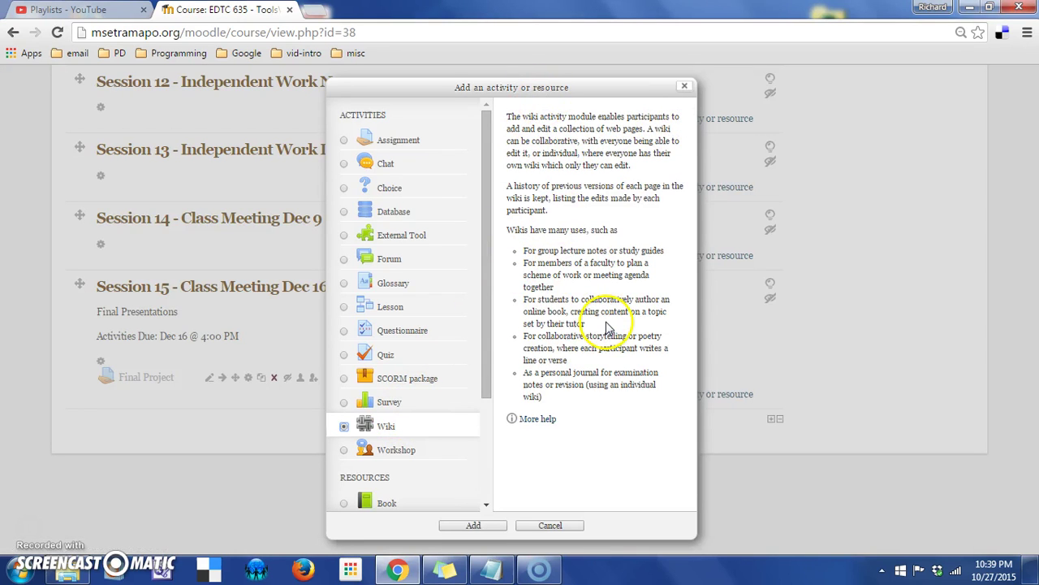
pyautogui.click(487, 525)
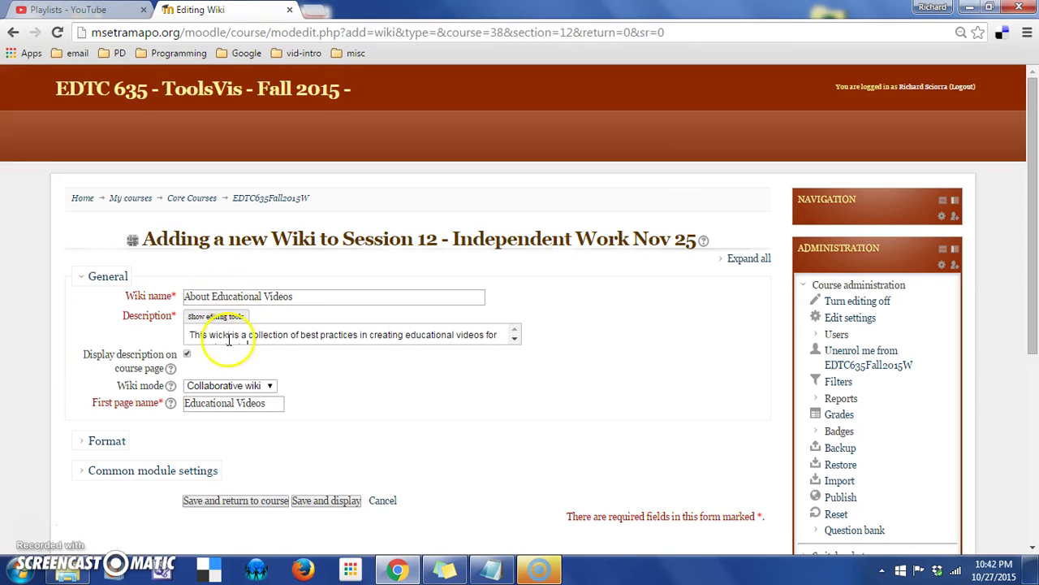
pyautogui.click(187, 355)
pyautogui.click(270, 386)
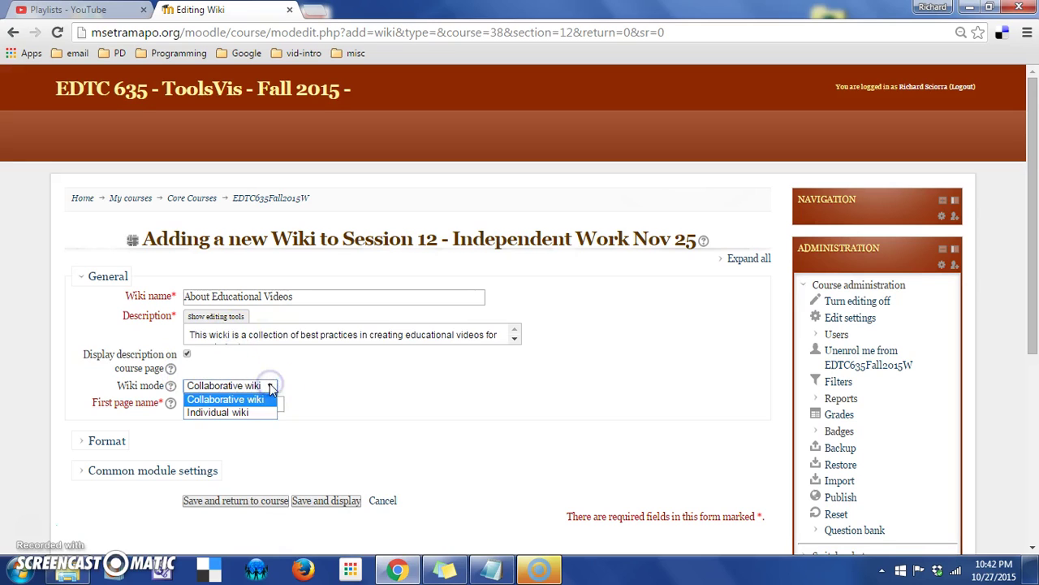
pyautogui.click(260, 399)
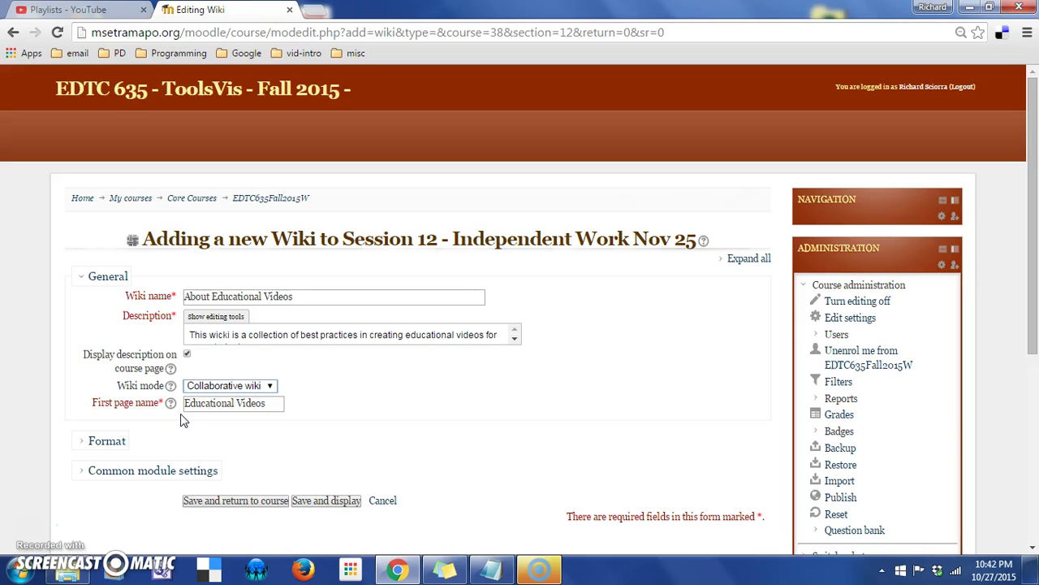
pyautogui.click(202, 403)
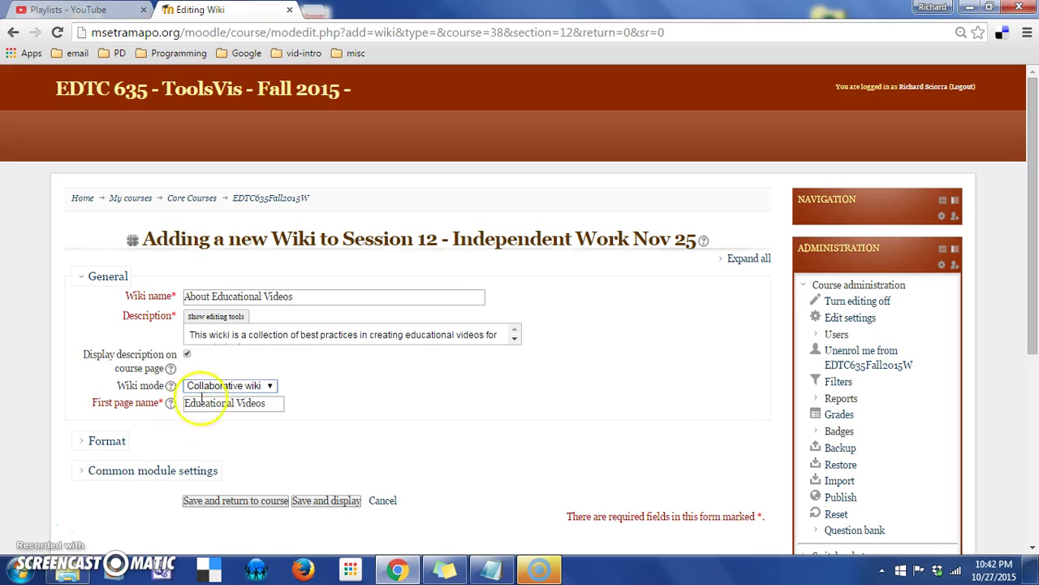
pyautogui.click(254, 408)
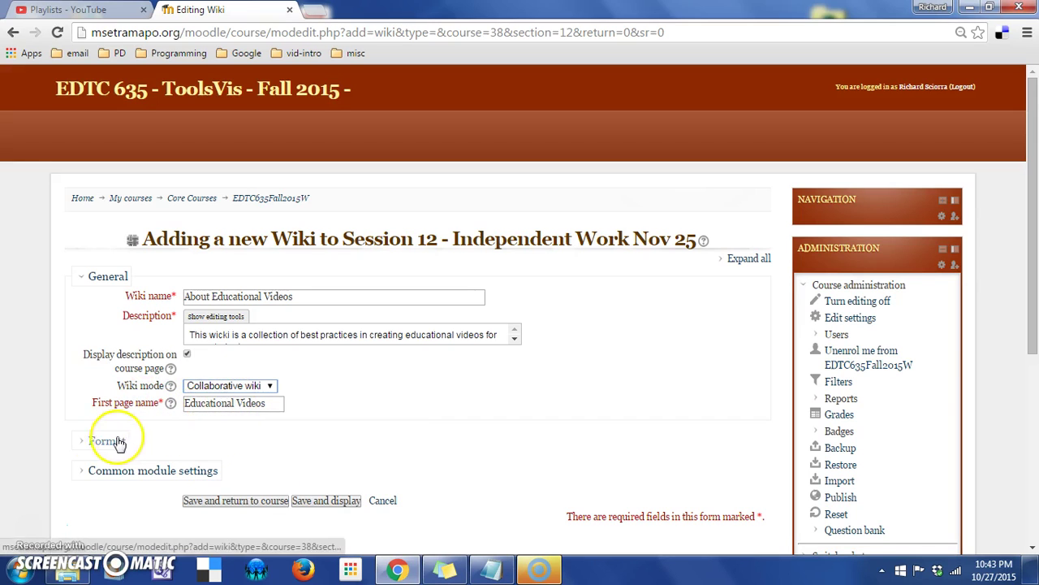
# Review the wiki's Format and Common module settings, and save the wiki, returning to the course.
pyautogui.click(83, 440)
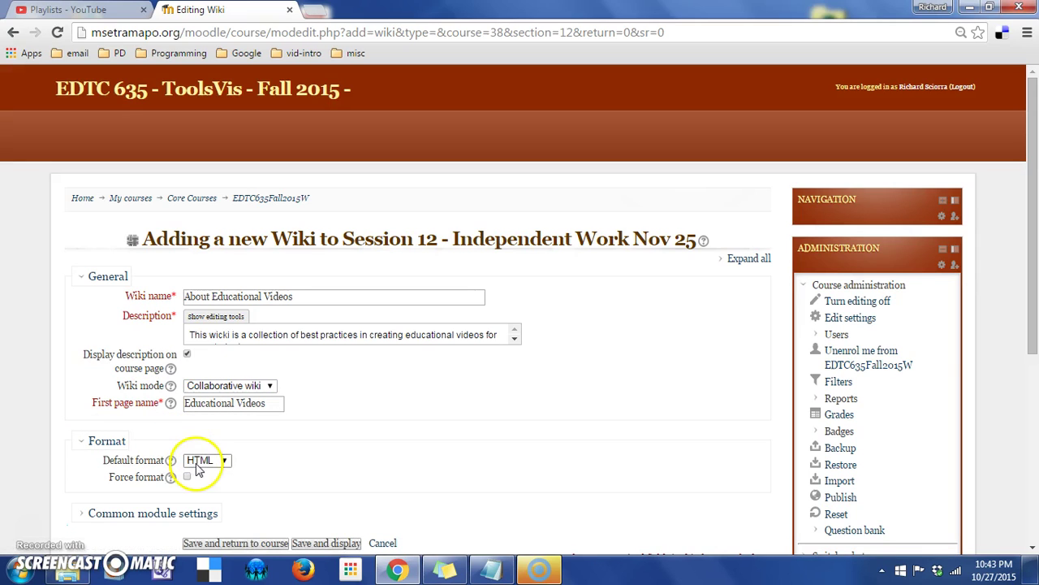
pyautogui.click(80, 441)
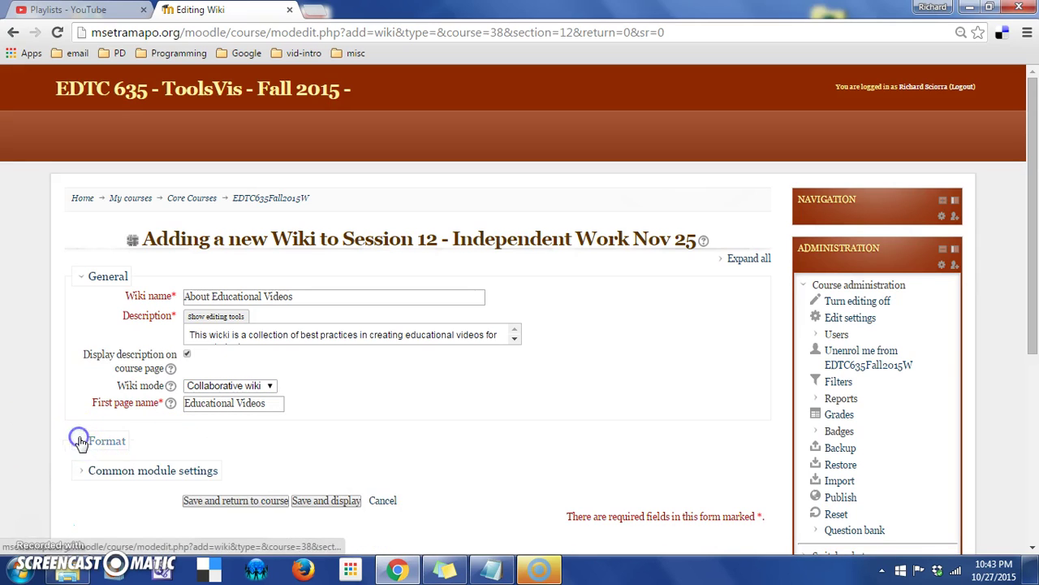
pyautogui.click(161, 474)
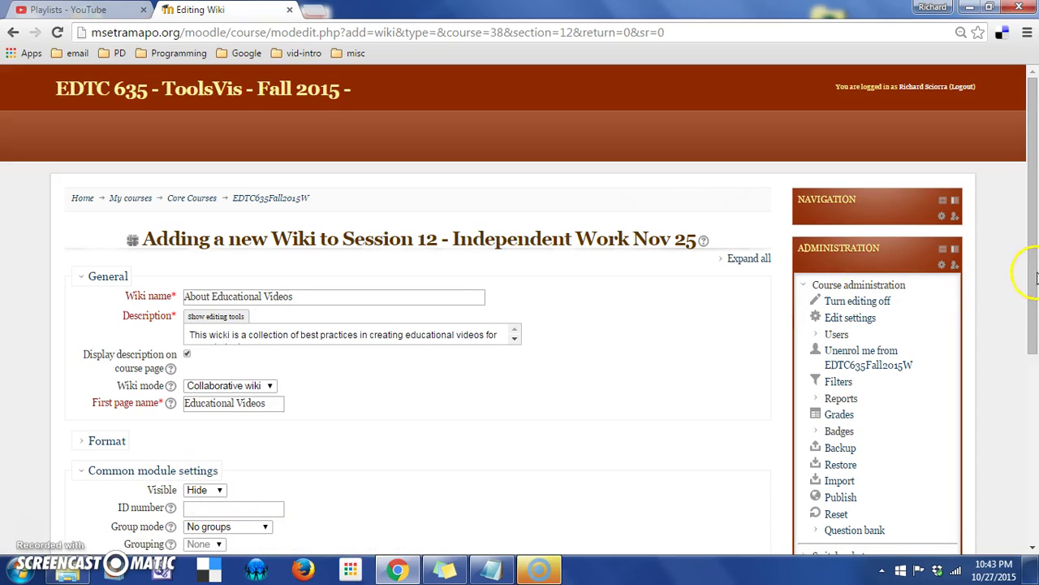
pyautogui.moveTo(1031, 353); pyautogui.dragTo(1032, 447)
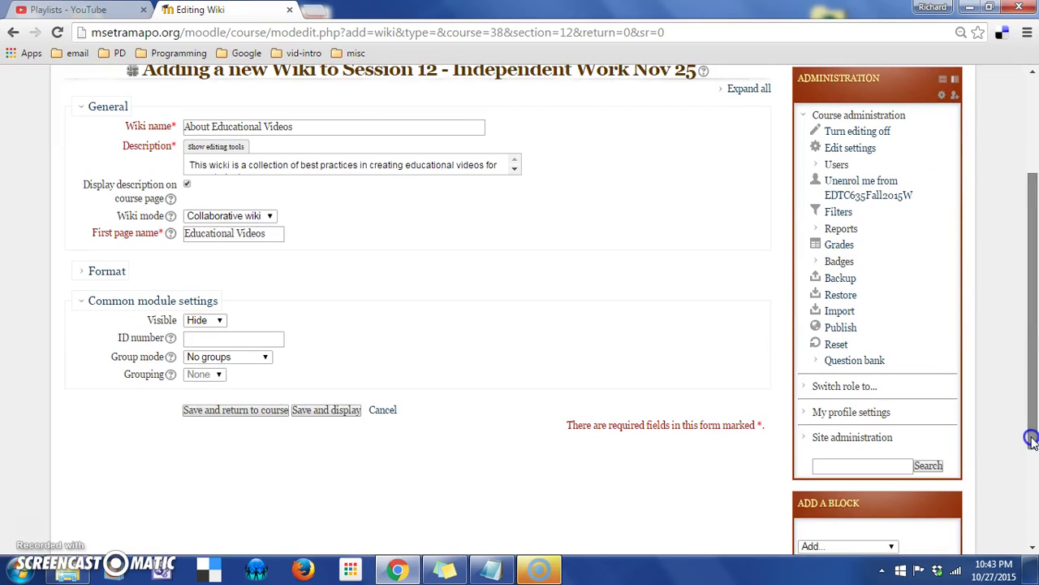
pyautogui.click(249, 414)
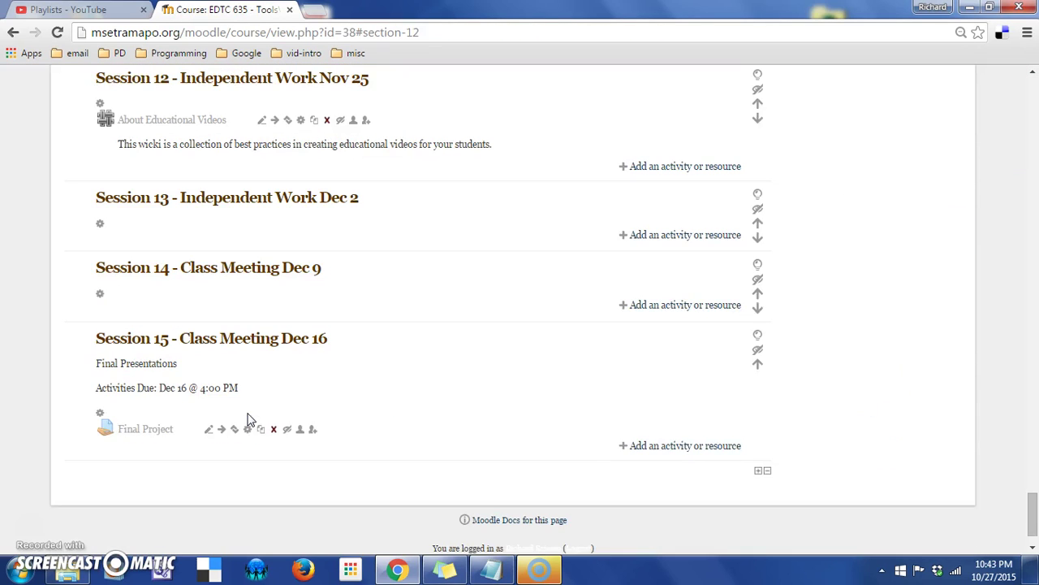
# Open the About Educational Videos wiki, create its "Best Practices" page in HTML format, and enlarge the page's text editor.
pyautogui.click(197, 120)
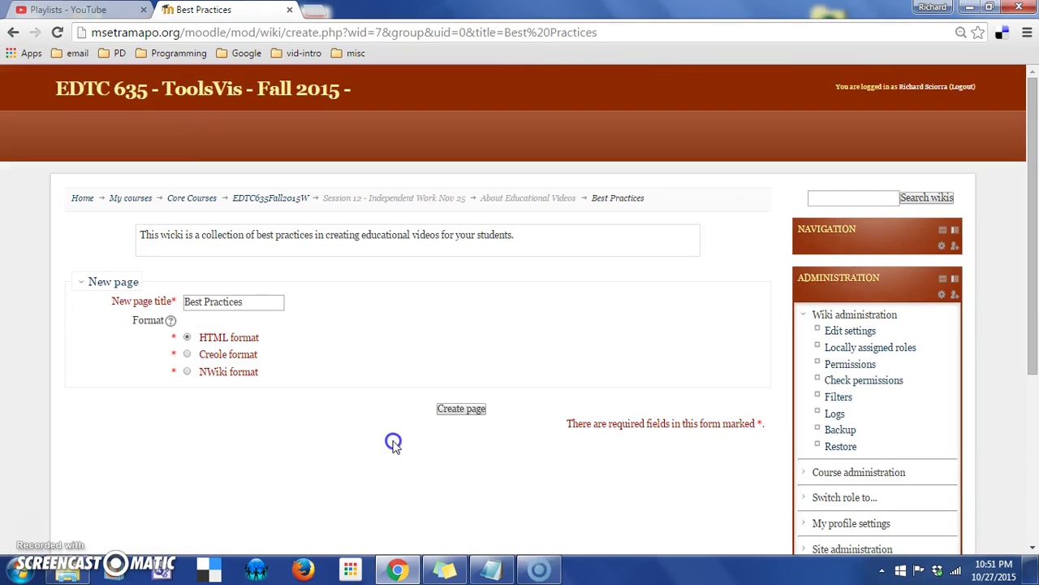
pyautogui.click(455, 410)
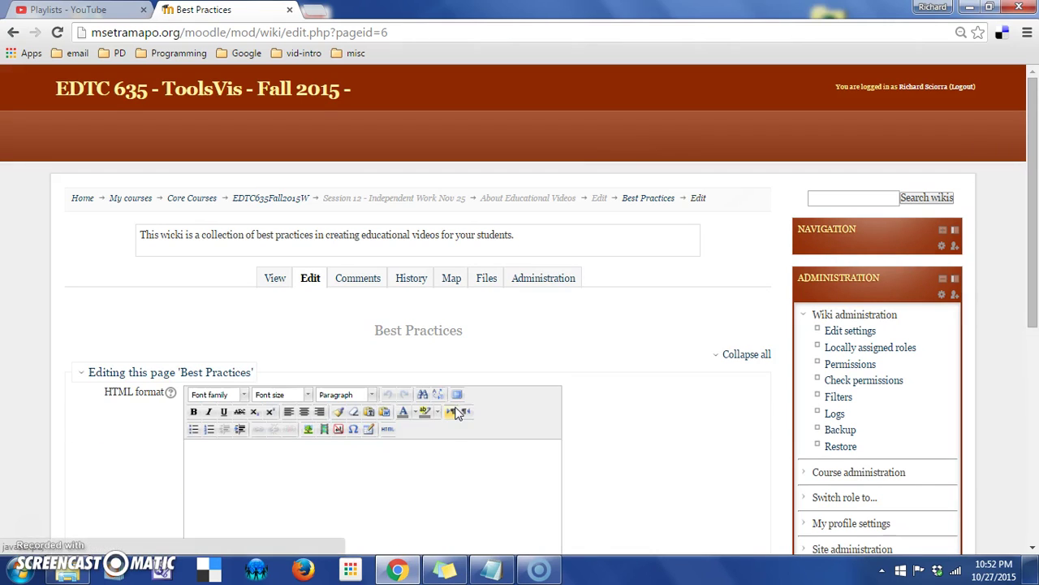
pyautogui.moveTo(1033, 261); pyautogui.dragTo(1035, 326)
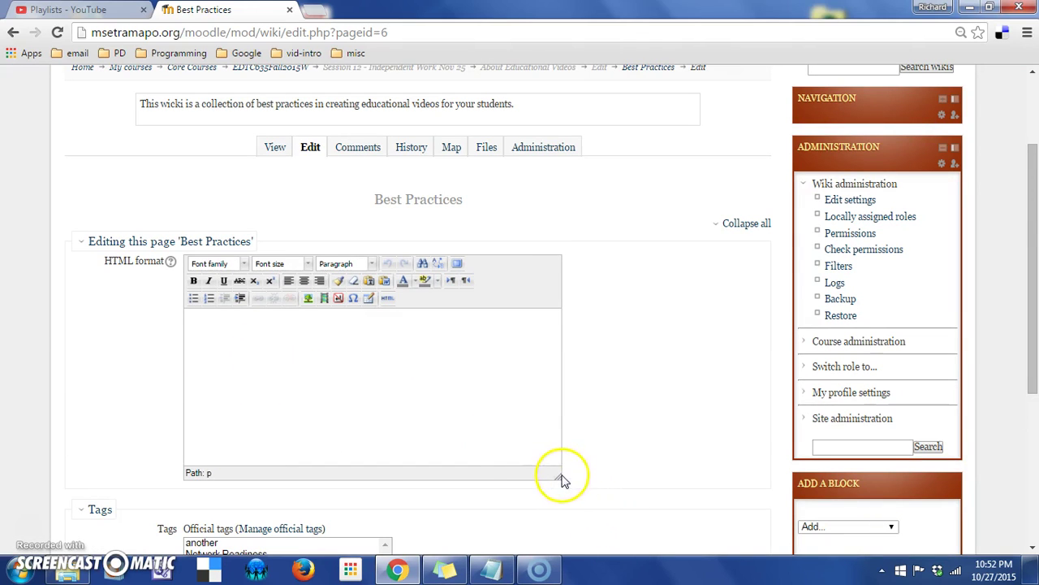
pyautogui.moveTo(562, 477); pyautogui.dragTo(666, 500)
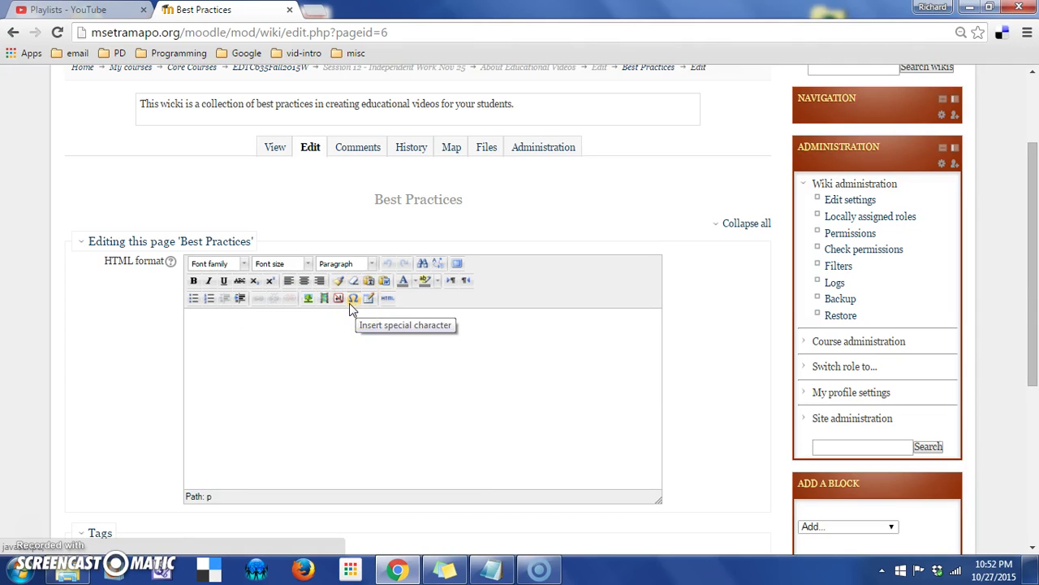
# Write "Best practices for creating an educational video..." in the page body, followed by the lines "Keep it under 10 minutes" and "Include sound.".
pyautogui.click(360, 321)
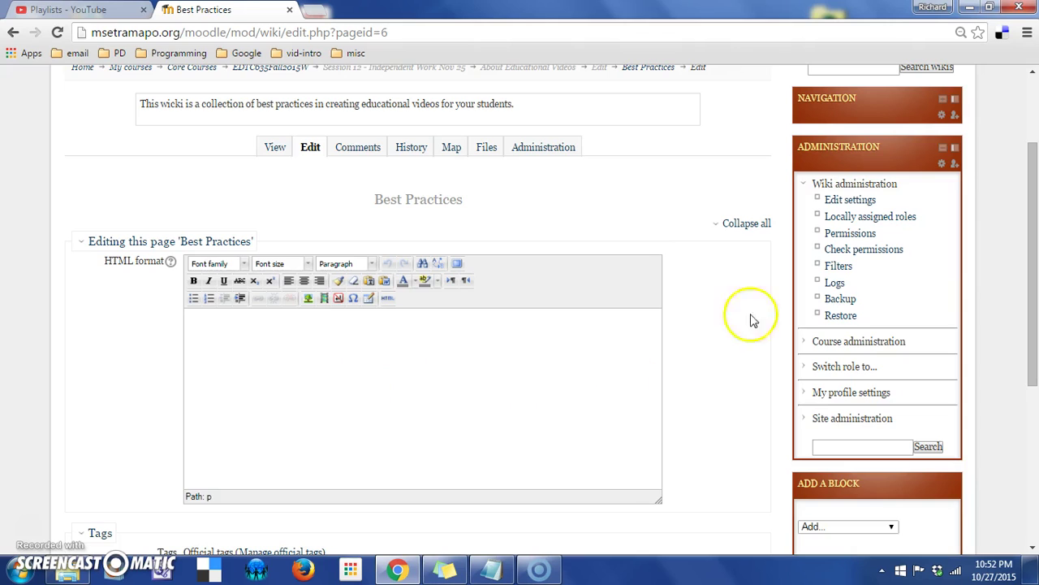
pyautogui.click(414, 353)
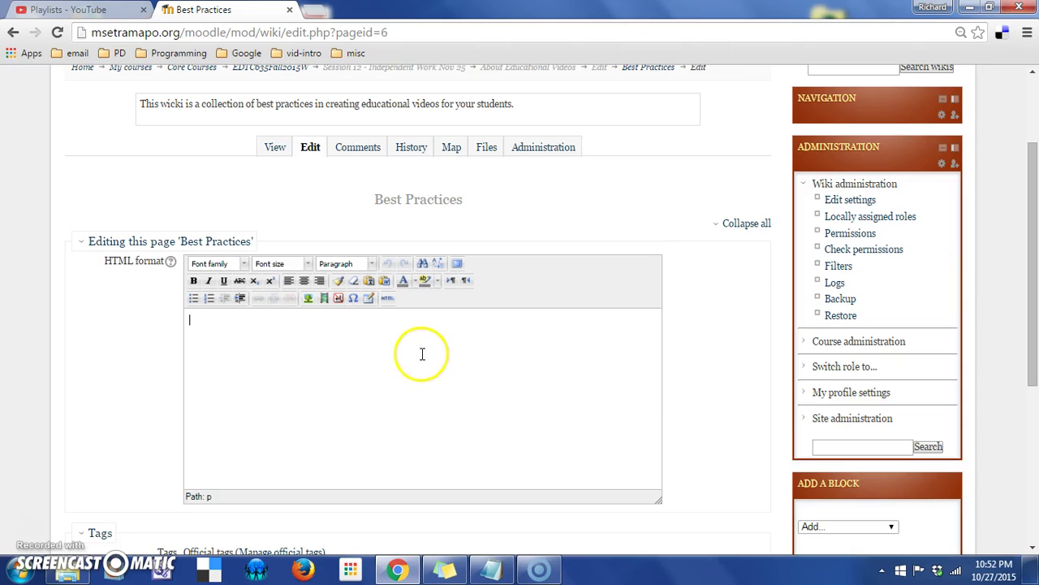
pyautogui.write('Best practices for creatin')
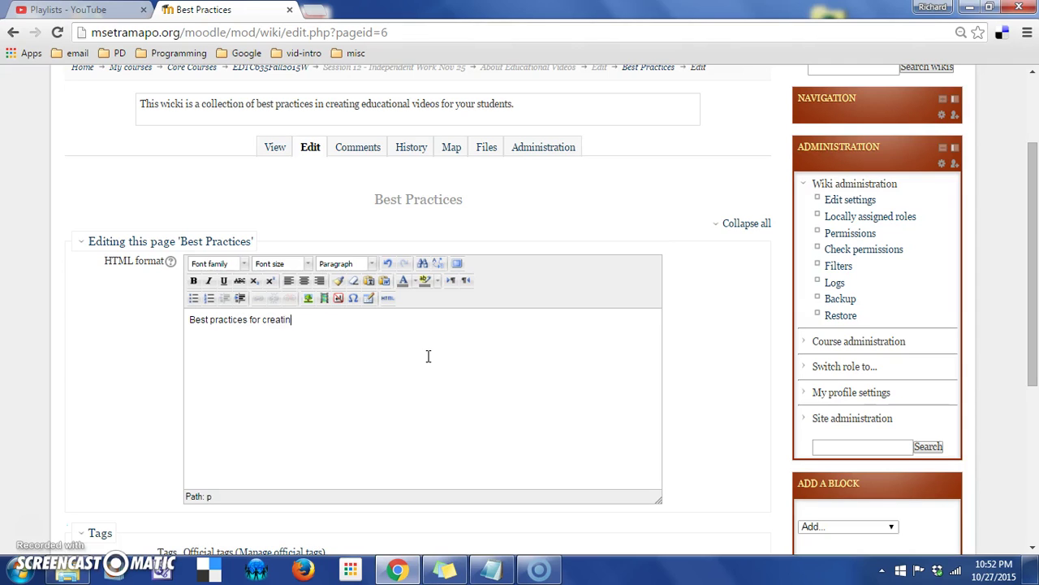
pyautogui.write('ucational video...')
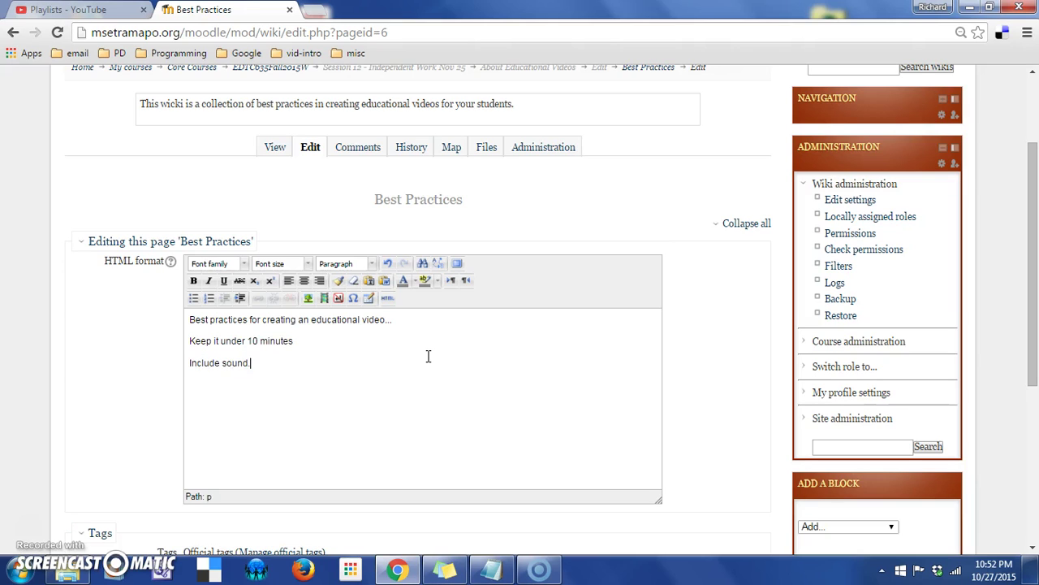
# Format the "Keep it under 10 minutes" and "Include sound." lines as a bulleted list and save the wiki page.
pyautogui.moveTo(221, 342); pyautogui.dragTo(239, 369)
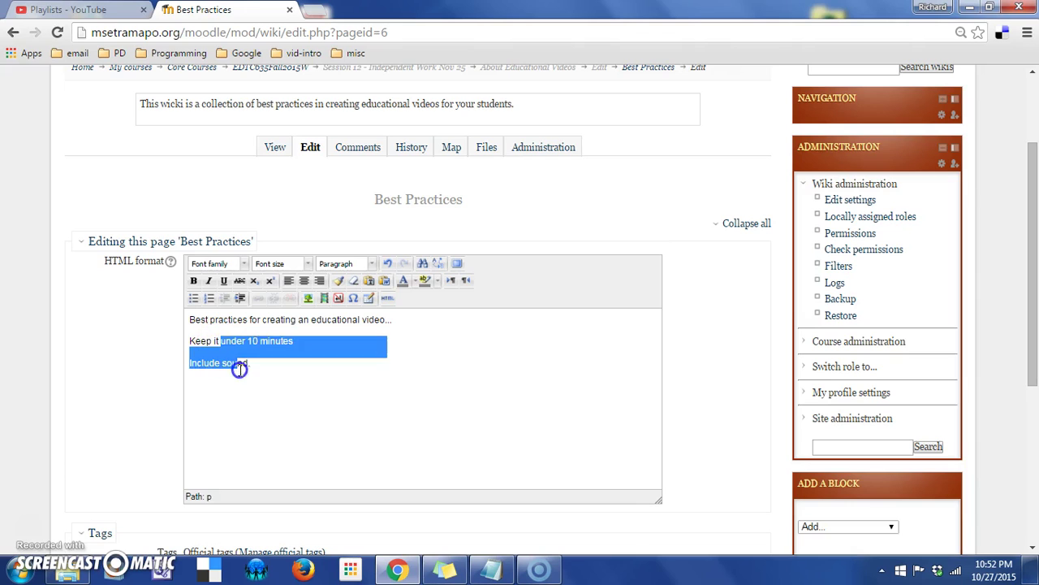
pyautogui.click(192, 298)
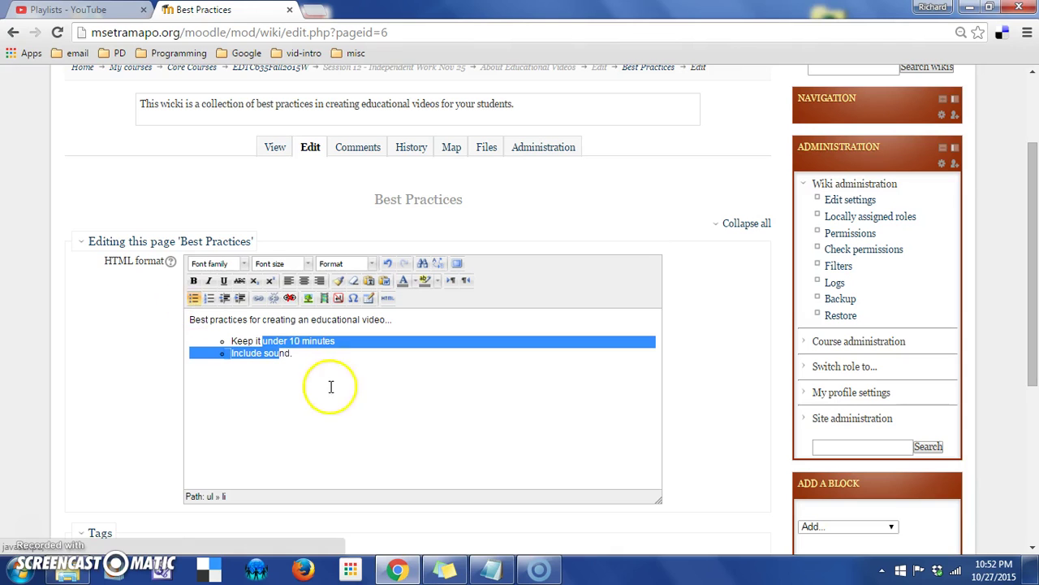
pyautogui.moveTo(1032, 223); pyautogui.dragTo(1035, 320)
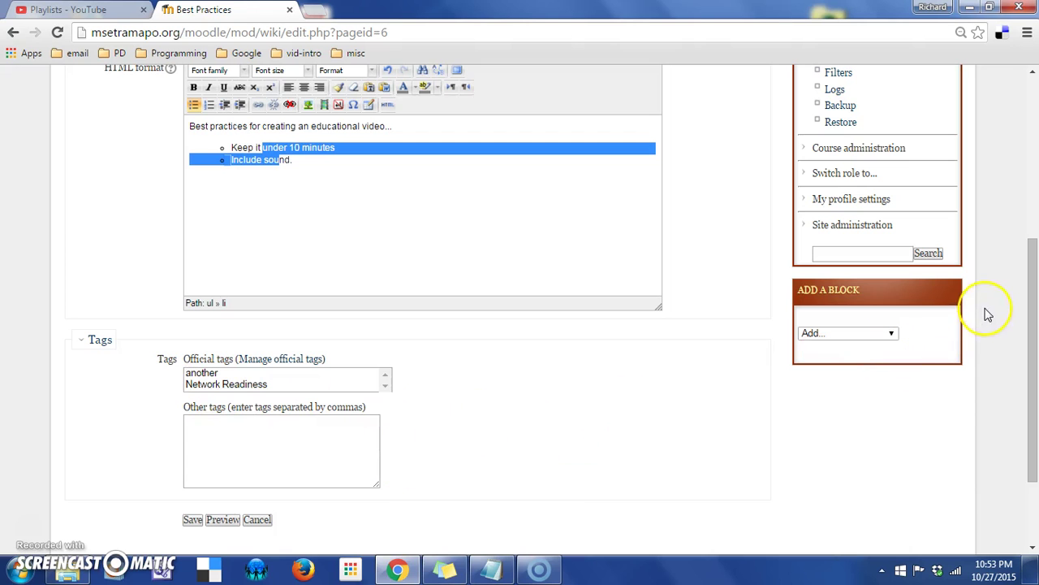
pyautogui.moveTo(1033, 309); pyautogui.dragTo(1034, 211)
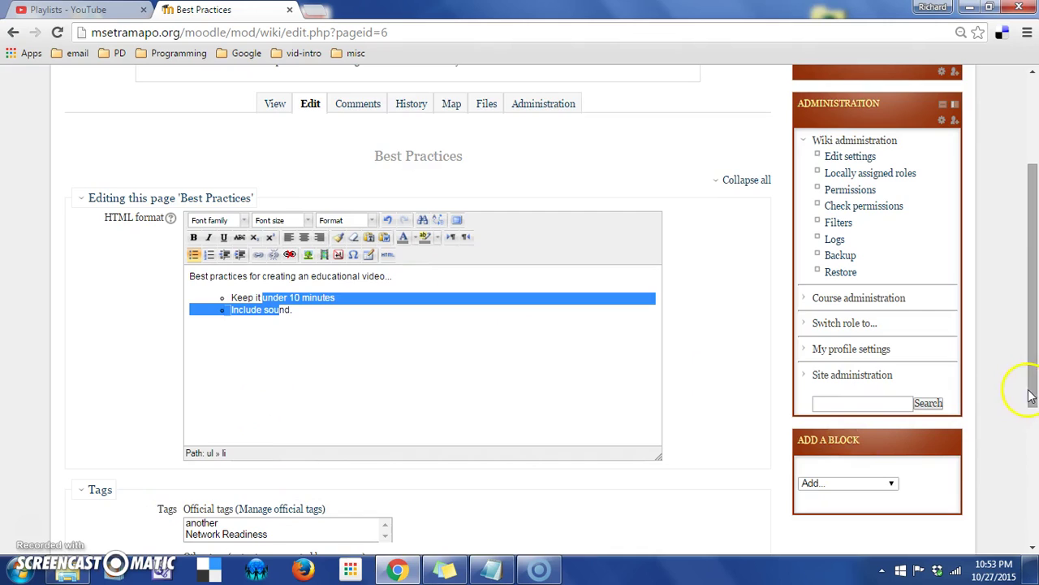
pyautogui.scroll(-3, 1028, 385)
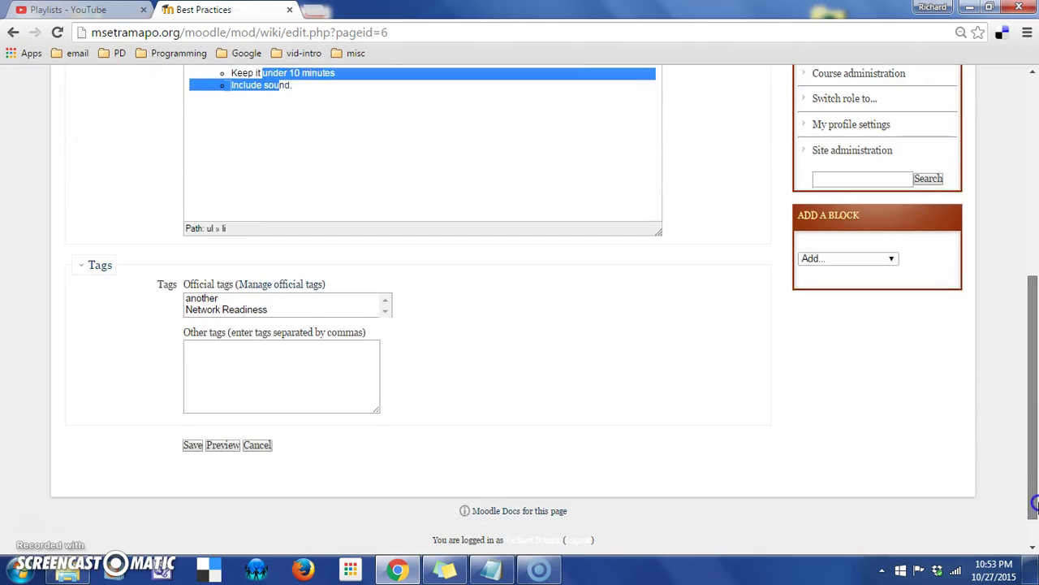
pyautogui.click(192, 438)
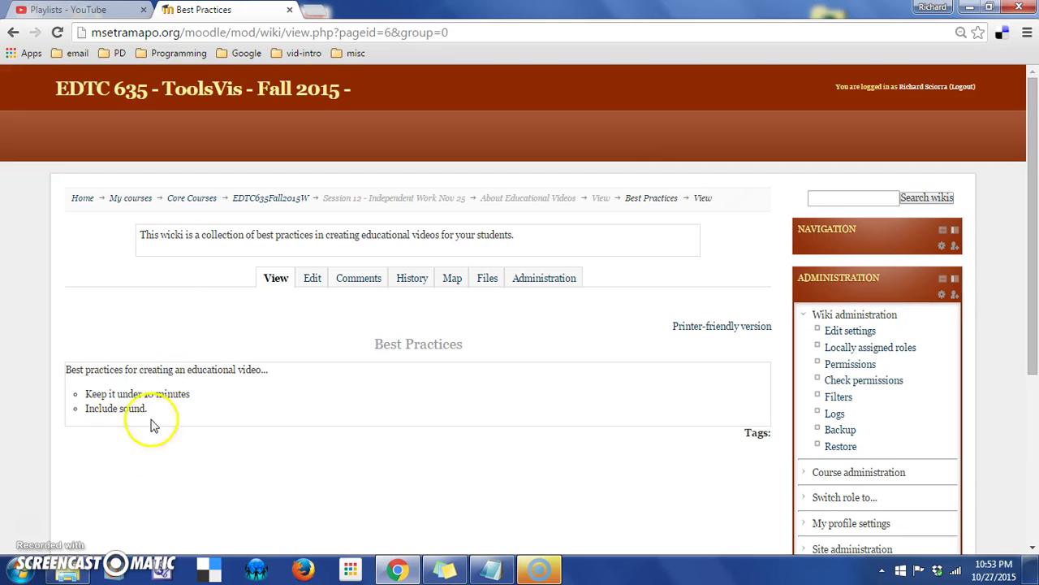
# Edit the Best Practices page to add a third bullet, "Use transitions between sections.", and save it.
pyautogui.click(307, 275)
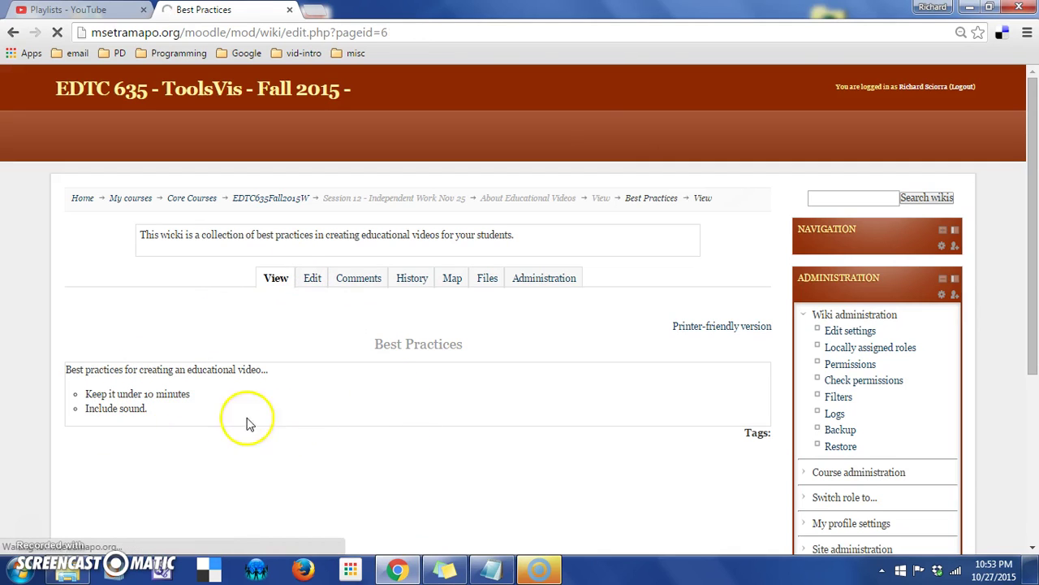
pyautogui.write('U')
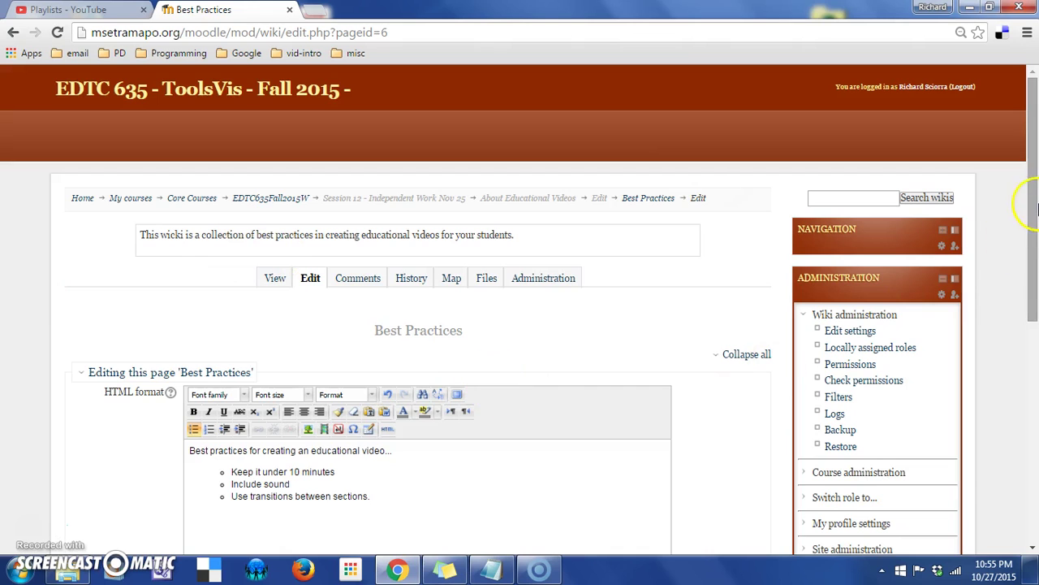
pyautogui.moveTo(1037, 182); pyautogui.dragTo(1036, 424)
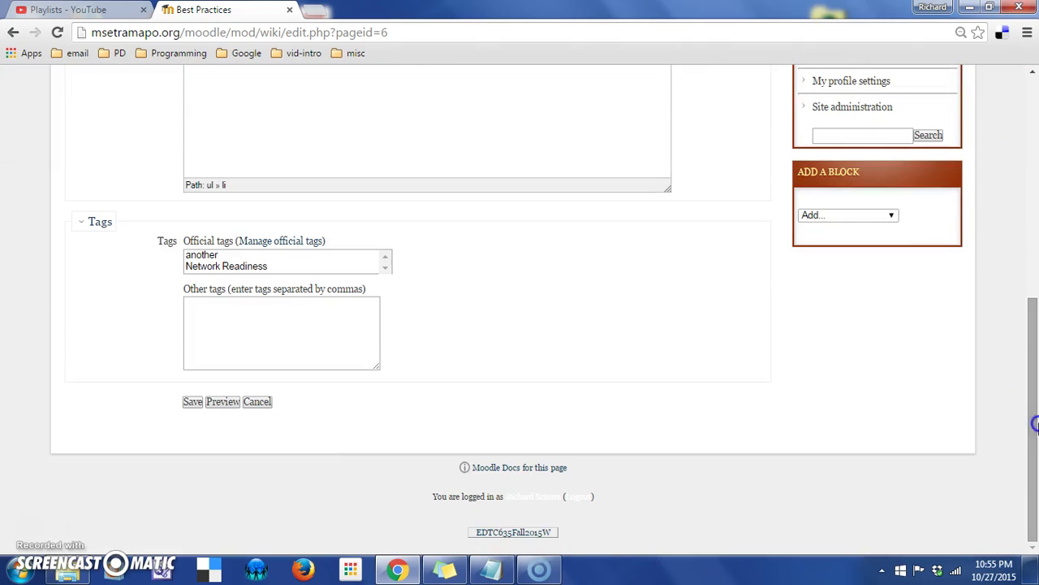
pyautogui.click(193, 401)
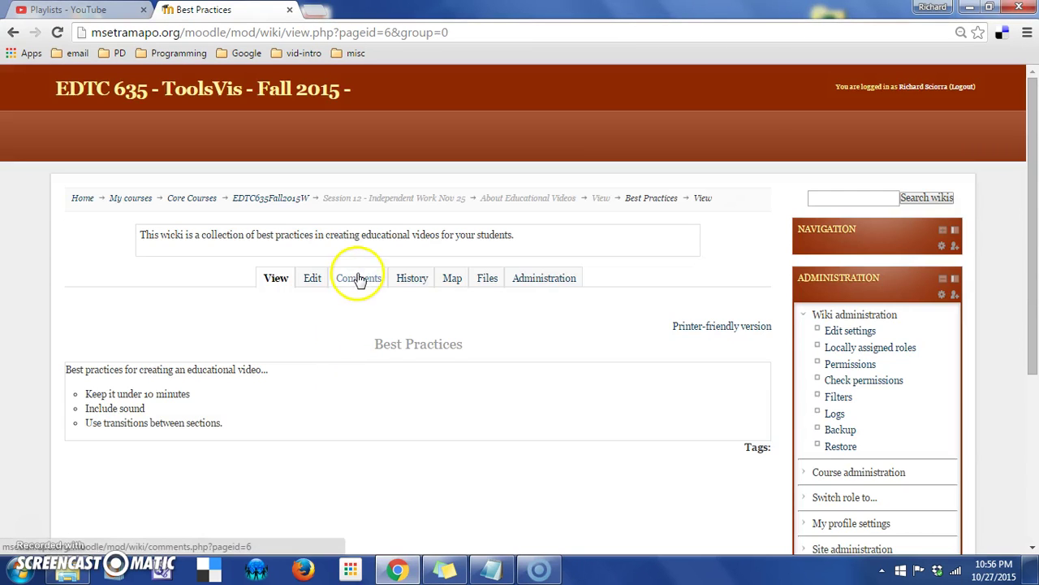
# Add the comment "Supporting resourcs were located by..." to the Best Practices page and save it.
pyautogui.click(361, 280)
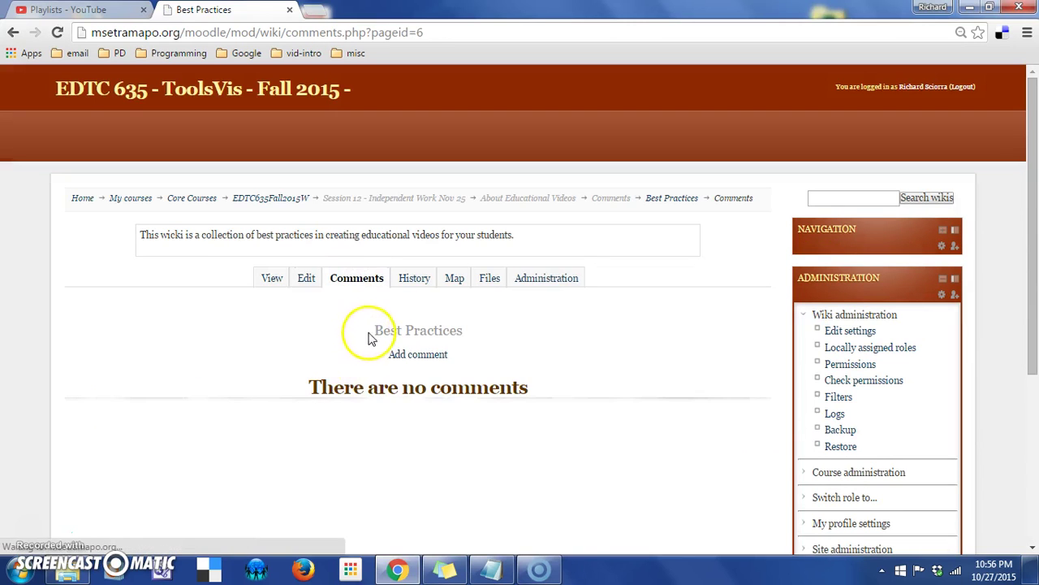
pyautogui.click(422, 357)
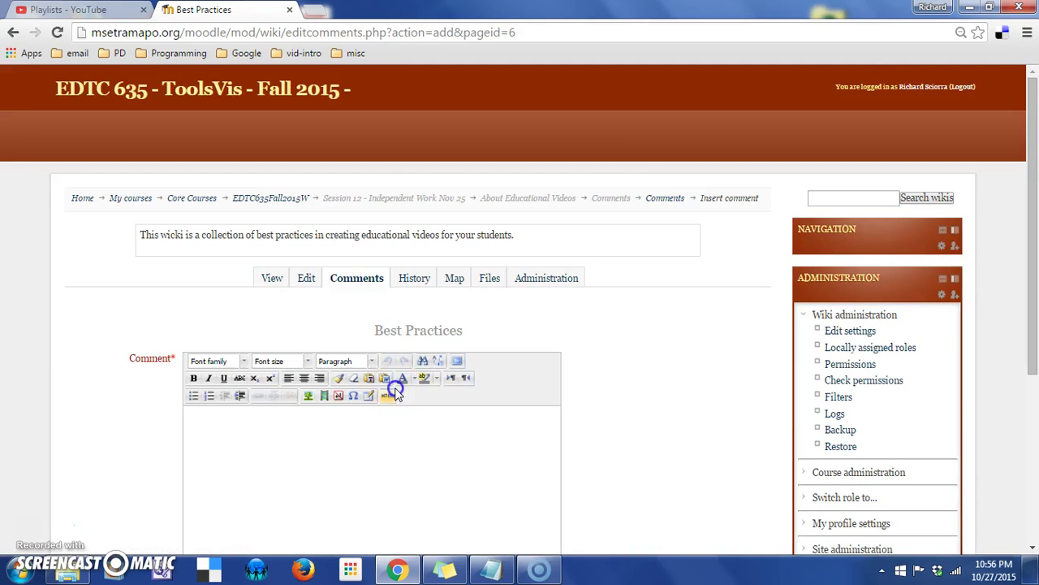
pyautogui.click(395, 393)
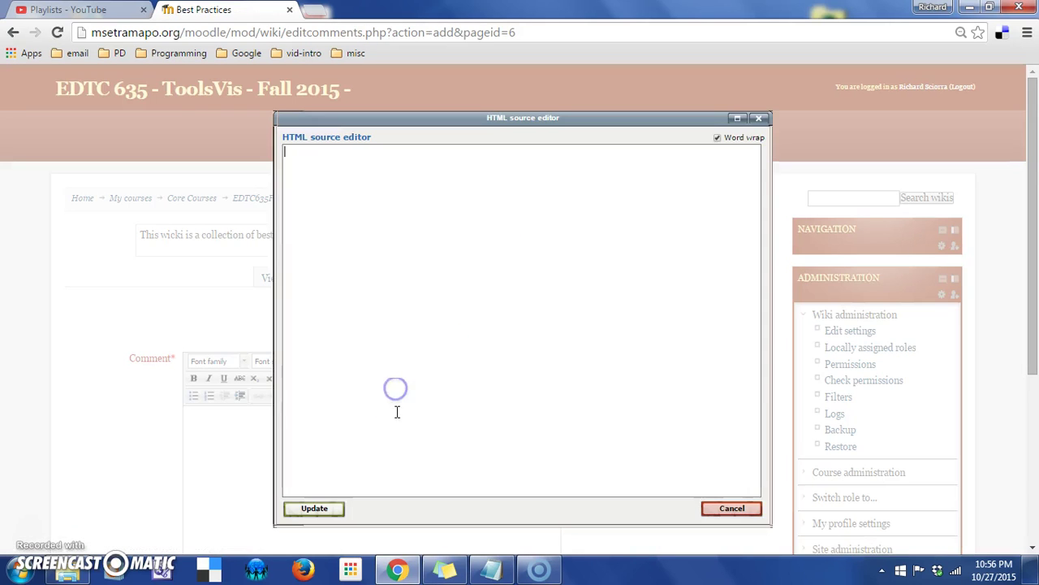
pyautogui.click(759, 117)
pyautogui.click(360, 487)
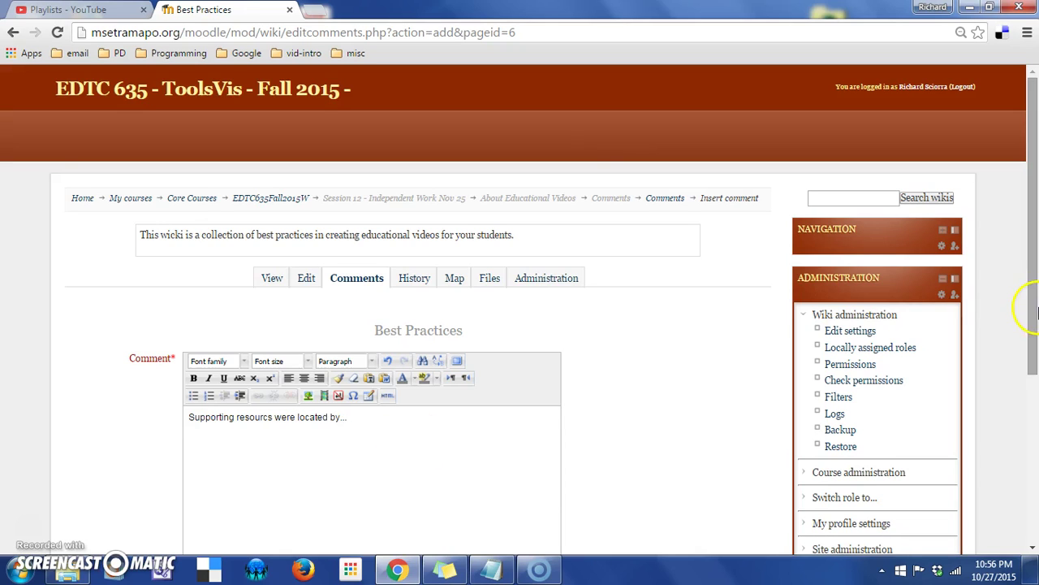
pyautogui.scroll(-3, 1021, 290)
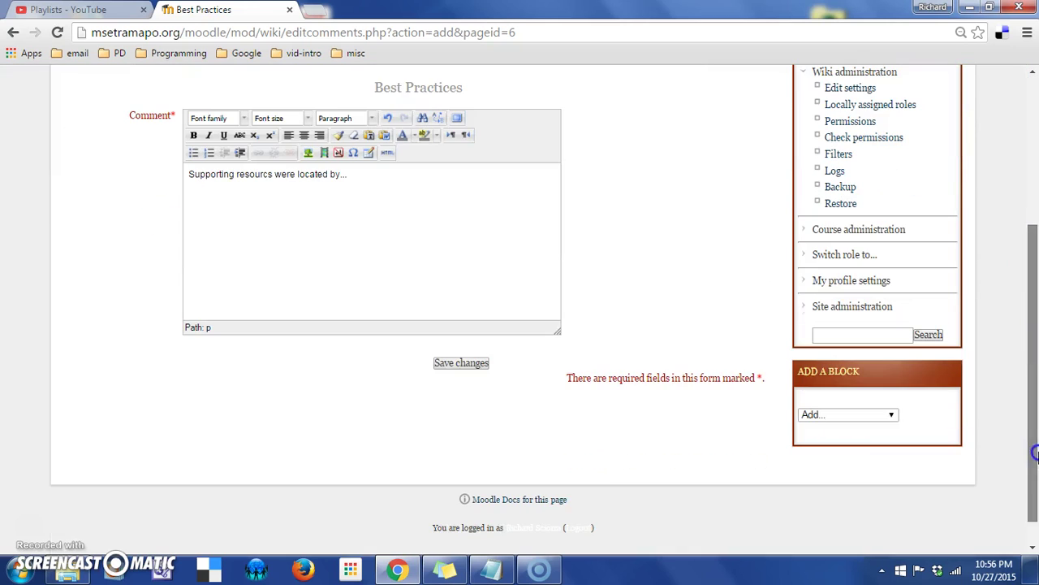
pyautogui.click(460, 363)
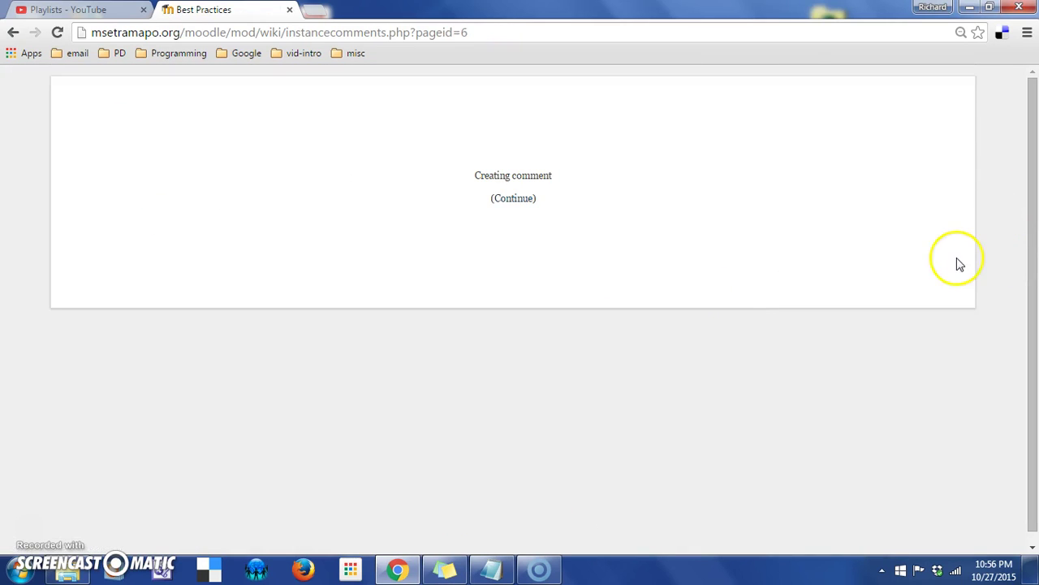
# Return to the Best Practices page's comments and review the page's version history.
pyautogui.click(516, 202)
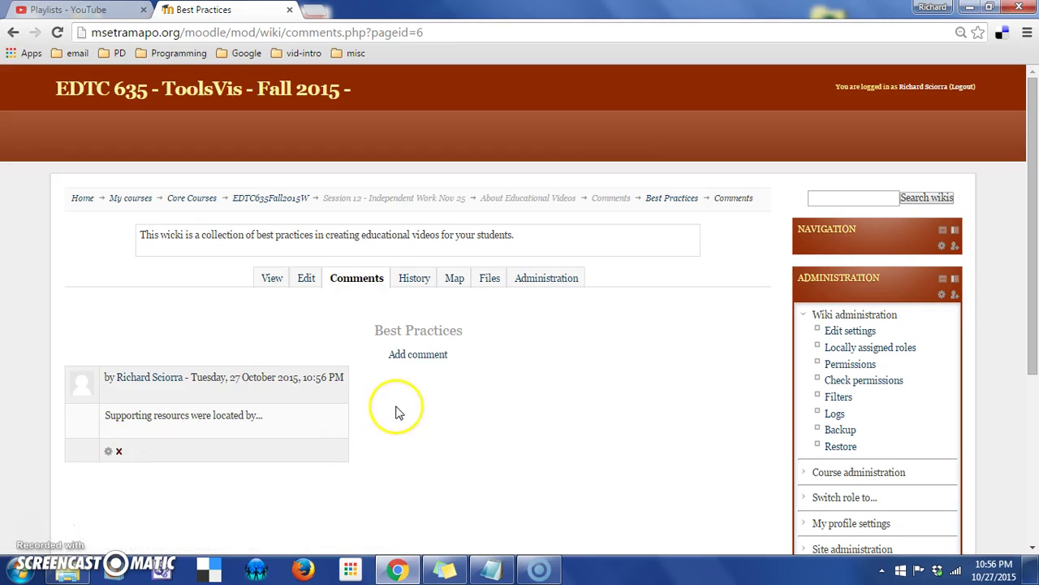
pyautogui.click(423, 278)
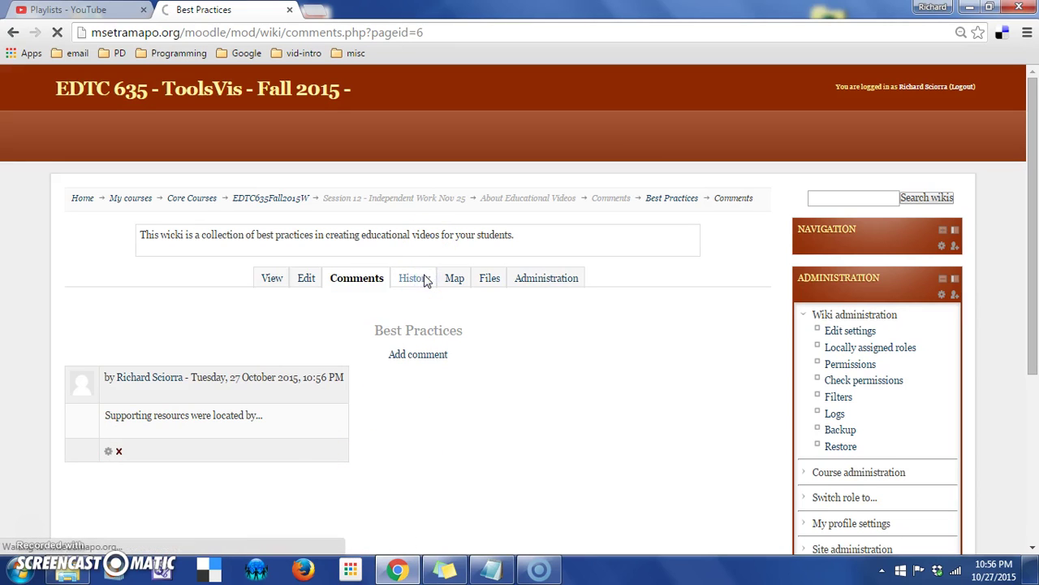
pyautogui.click(91, 487)
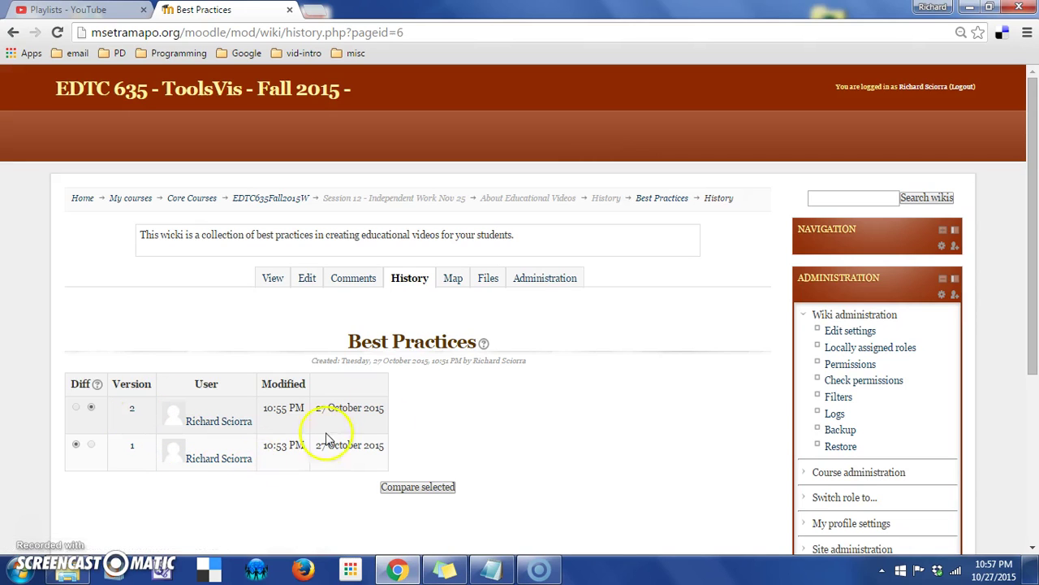
# Open the wiki map for Best Practices and list the updated pages.
pyautogui.click(459, 289)
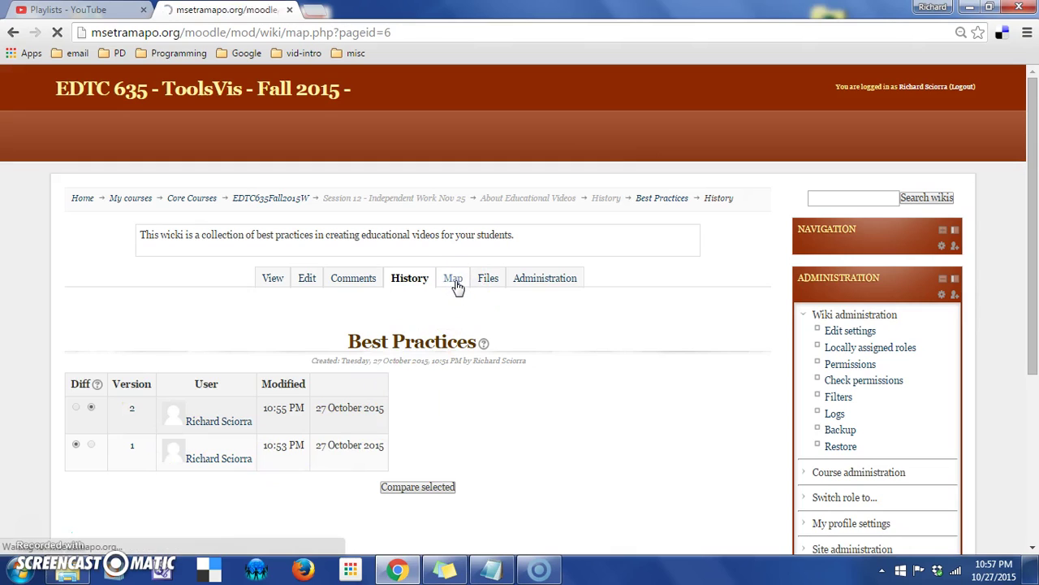
pyautogui.click(460, 365)
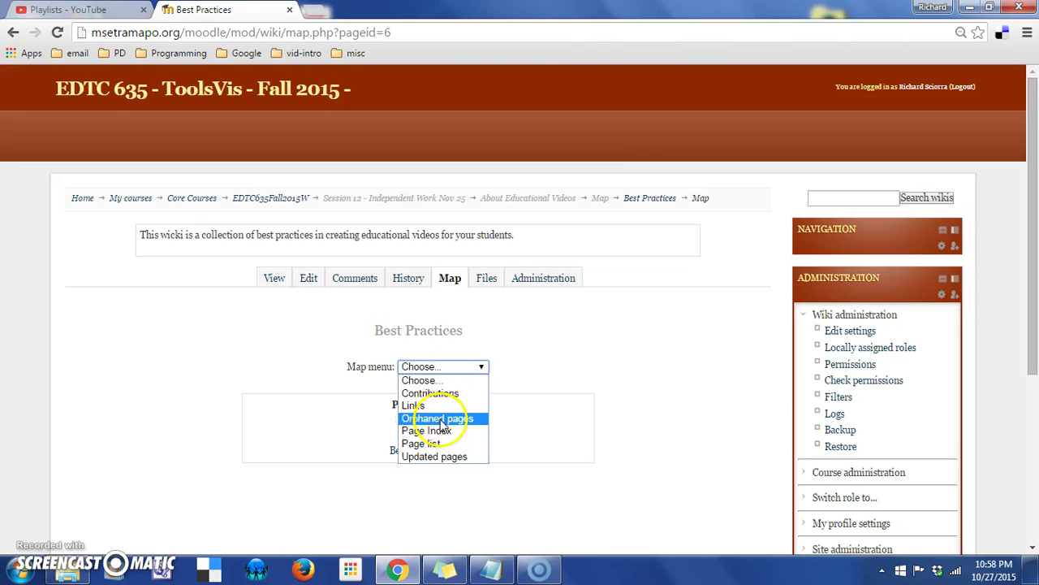
pyautogui.click(459, 457)
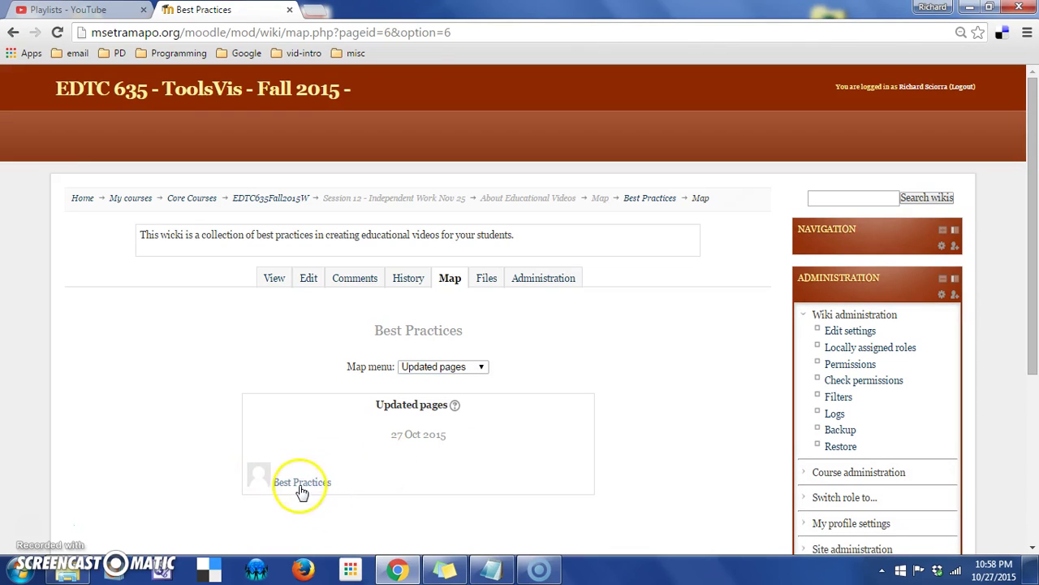
# Check the wiki's files and examine the wiki administration choices for removing pages and deleting page versions.
pyautogui.click(487, 284)
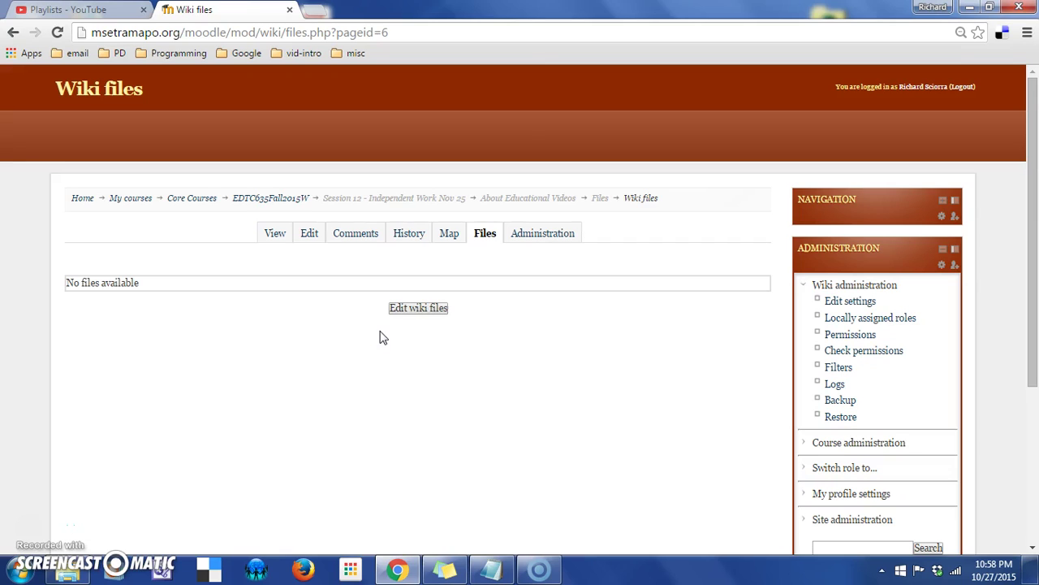
pyautogui.click(528, 235)
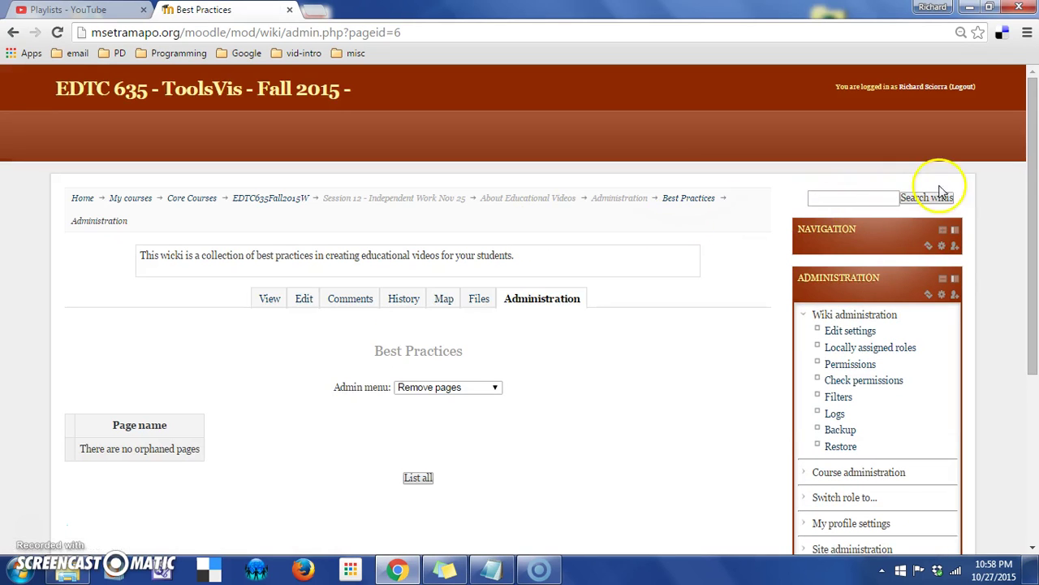
pyautogui.moveTo(1029, 170); pyautogui.dragTo(1035, 278)
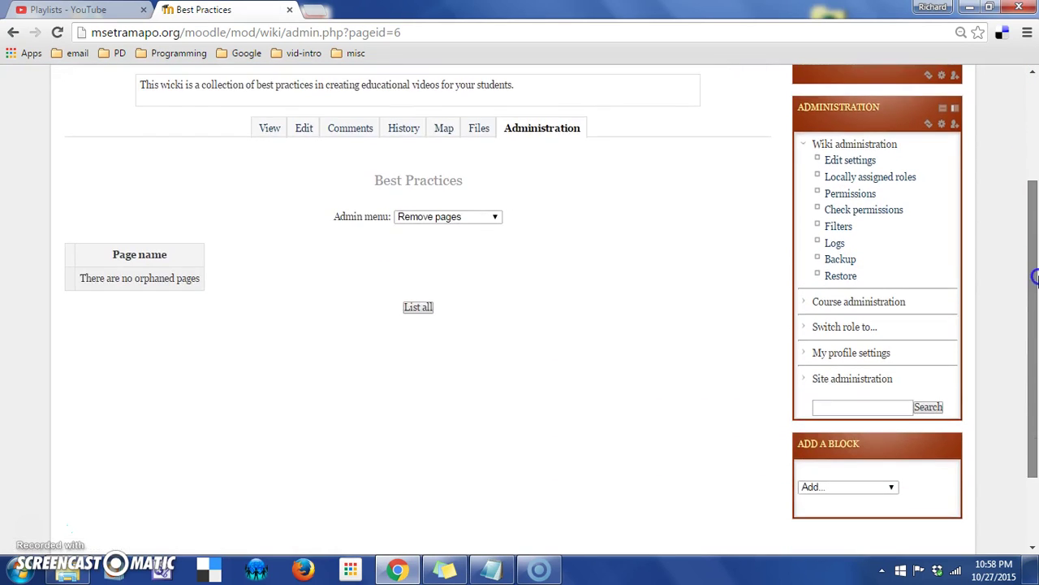
pyautogui.click(451, 216)
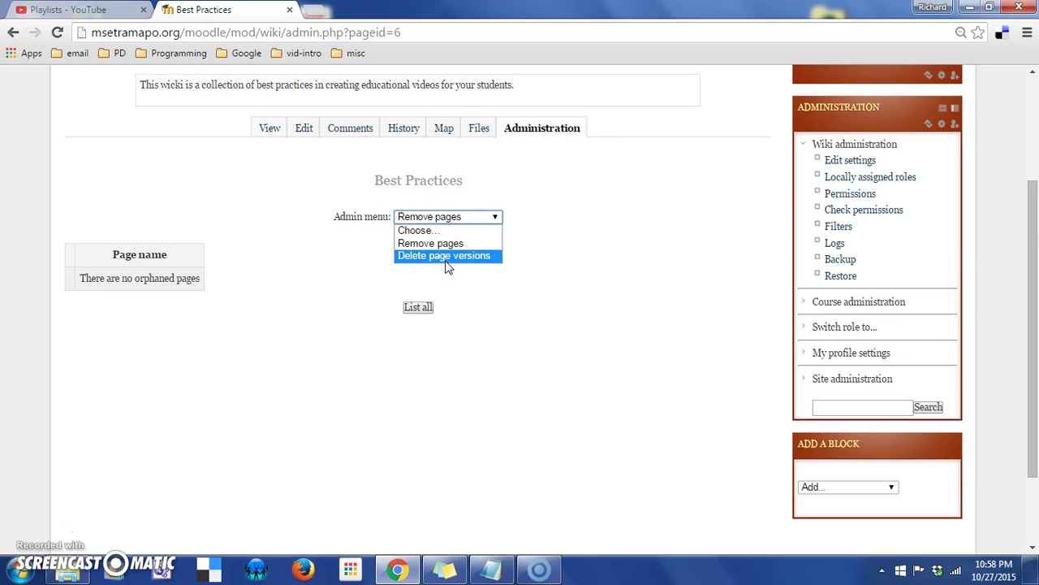
pyautogui.click(536, 333)
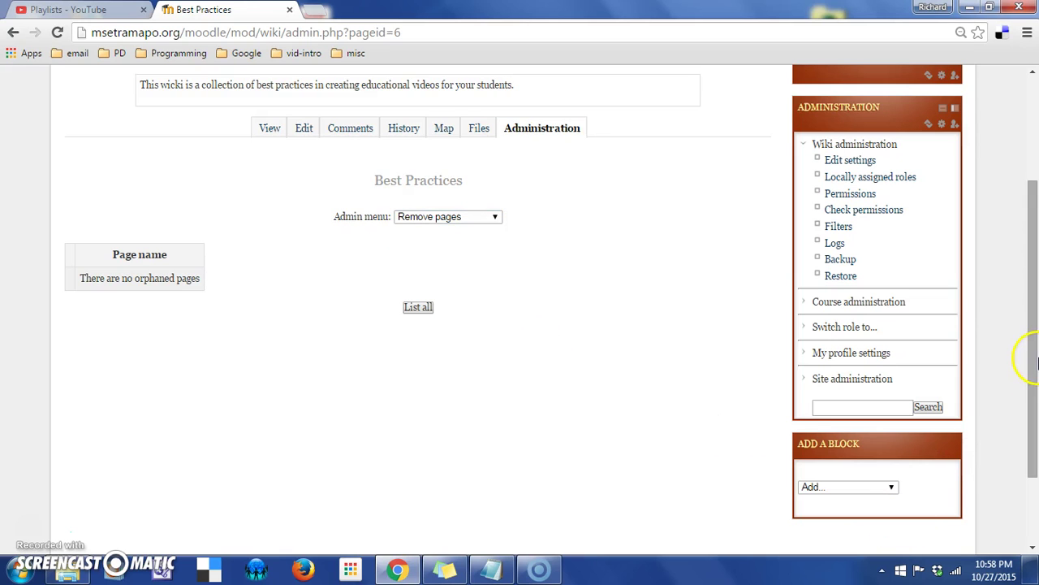
pyautogui.moveTo(1031, 357); pyautogui.dragTo(1033, 175)
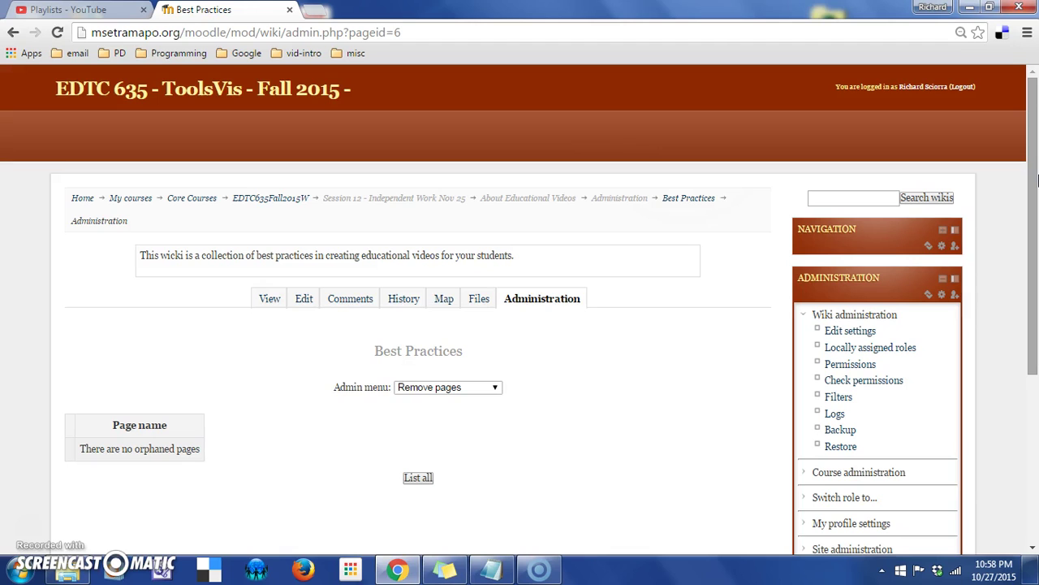
pyautogui.moveTo(1032, 178); pyautogui.dragTo(1037, 302)
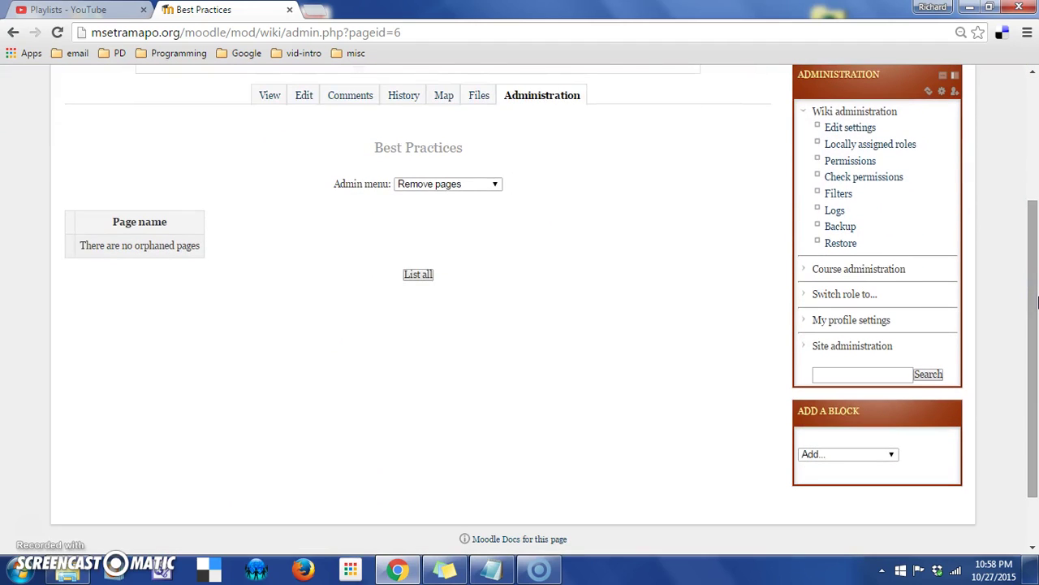